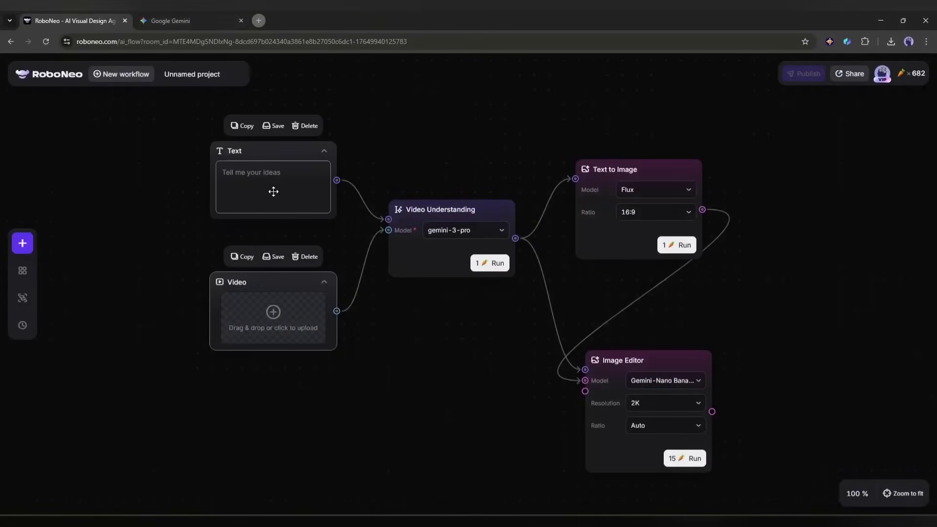
Upload a video clip into the Video node and start typing the thumbnail prompt.
{"action": "left_click", "coordinate": [250, 312]}
{"action": "double_click", "coordinate": [400, 318]}
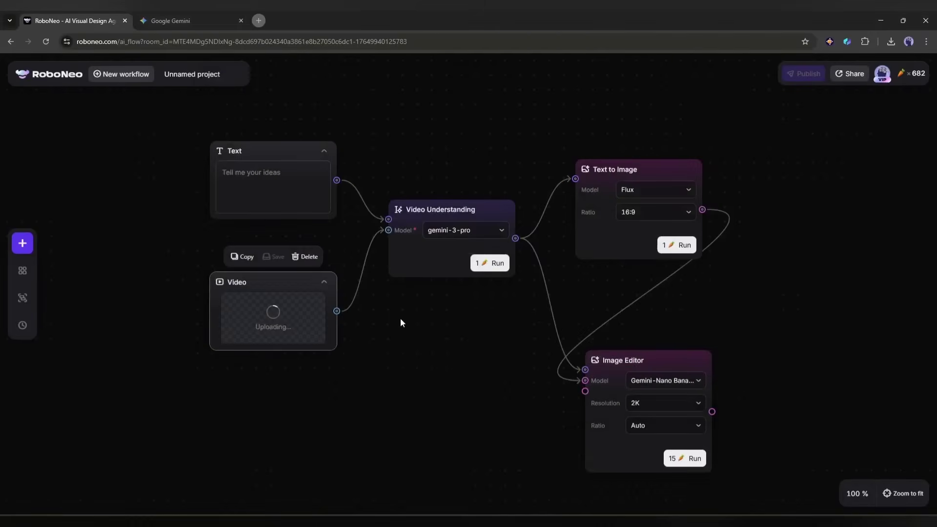
{"action": "left_click", "coordinate": [258, 177]}
{"action": "type", "text": "Analyze the video and then create a Highly CTR friendly Thumbnai"}
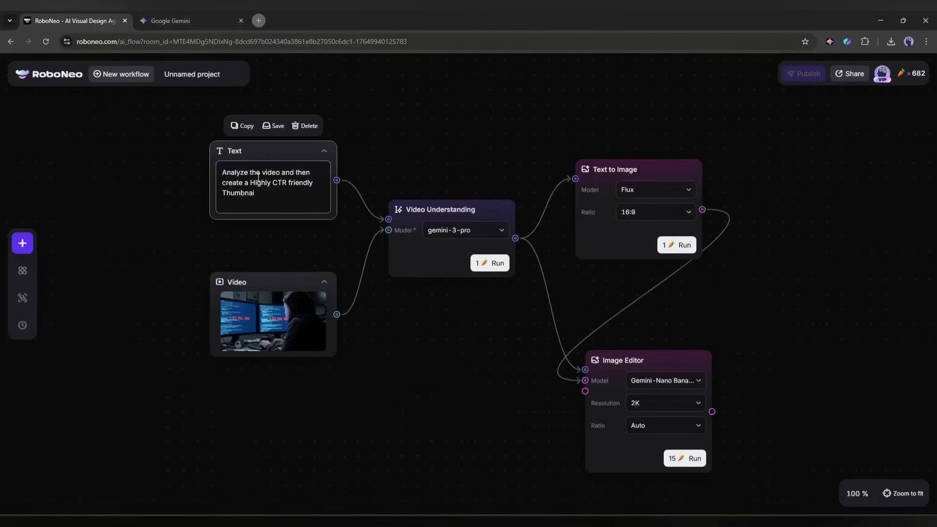
Run all three selected nodes, preview the thumbnails, and enter 'Generate A commercial video script with this product'.
{"action": "left_click_drag", "start_coordinate": [384, 130], "coordinate": [772, 467]}
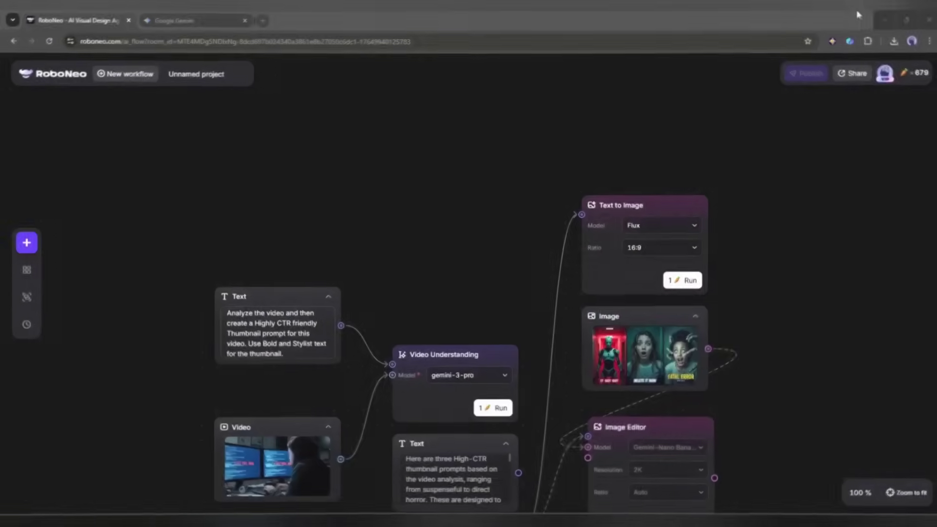
{"action": "left_click", "coordinate": [626, 289]}
{"action": "left_click", "coordinate": [677, 375]}
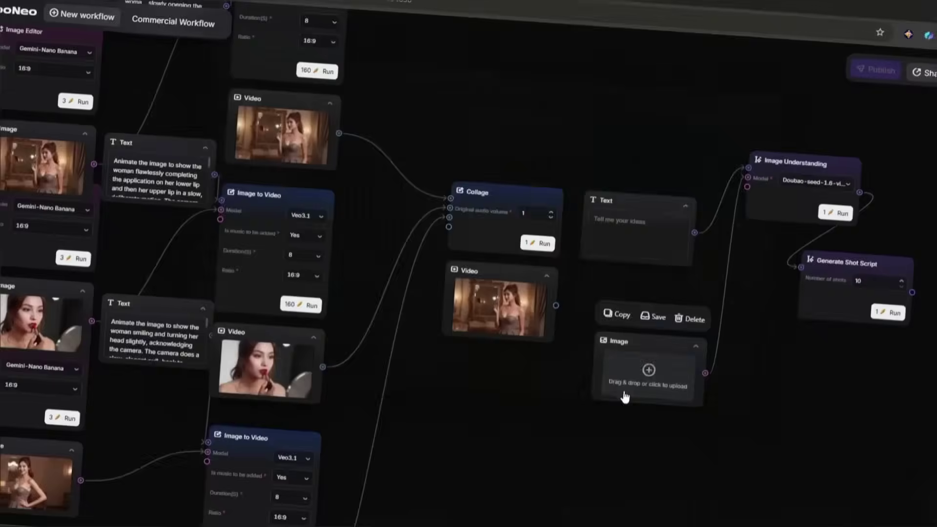
{"action": "type", "text": "Generate A commercial video script with this product"}
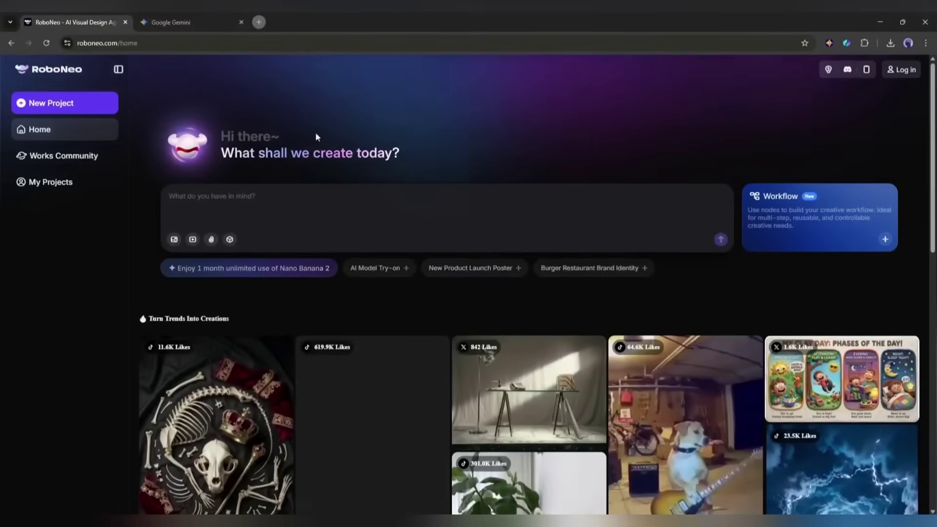
Log in to RoboNeo with the recently used account from the Welcome dialog.
{"action": "scroll", "coordinate": [315, 137], "scroll_direction": "down", "scroll_amount": 4}
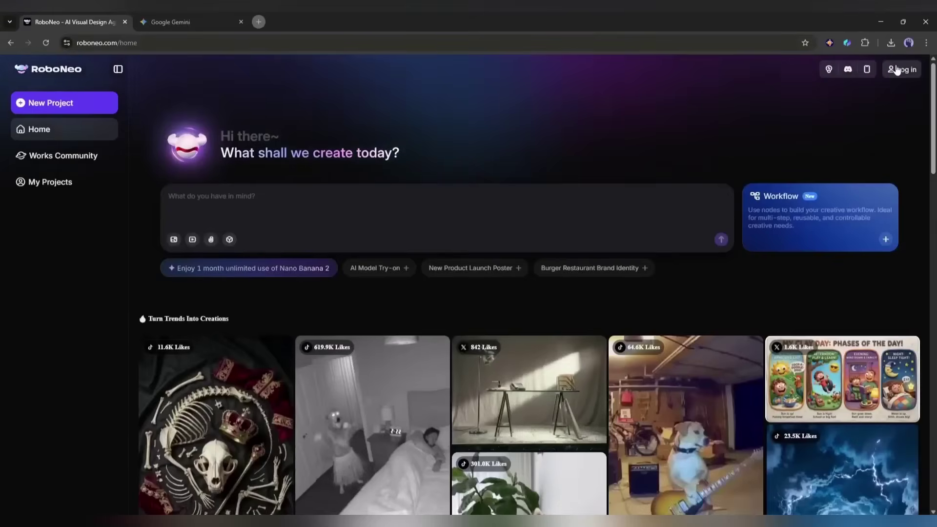
{"action": "left_click", "coordinate": [901, 69]}
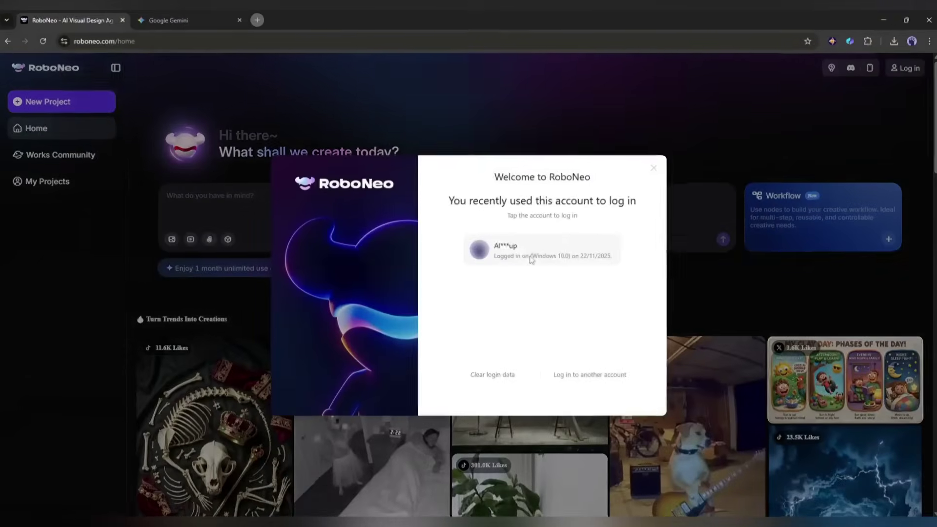
{"action": "left_click", "coordinate": [534, 256]}
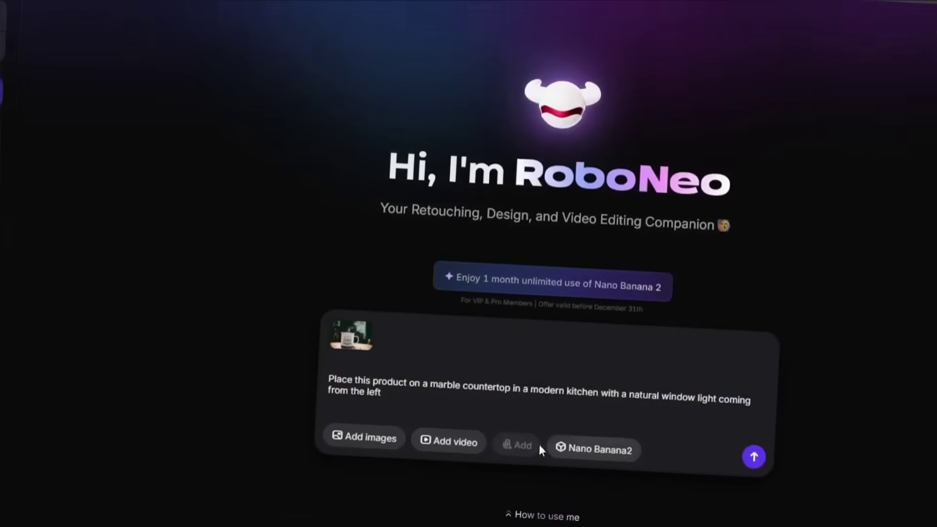
{"action": "left_click", "coordinate": [586, 442]}
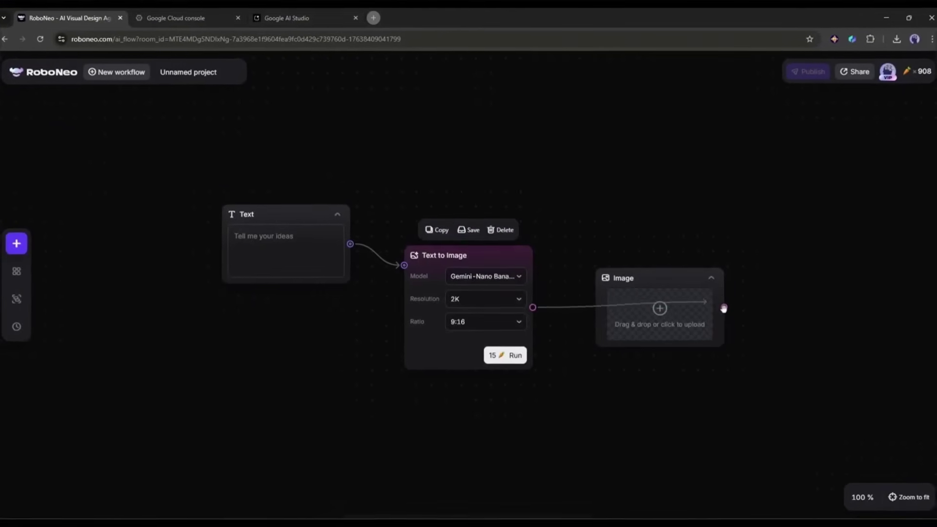
{"action": "left_click", "coordinate": [724, 308]}
{"action": "left_click_drag", "start_coordinate": [647, 271], "coordinate": [606, 224]}
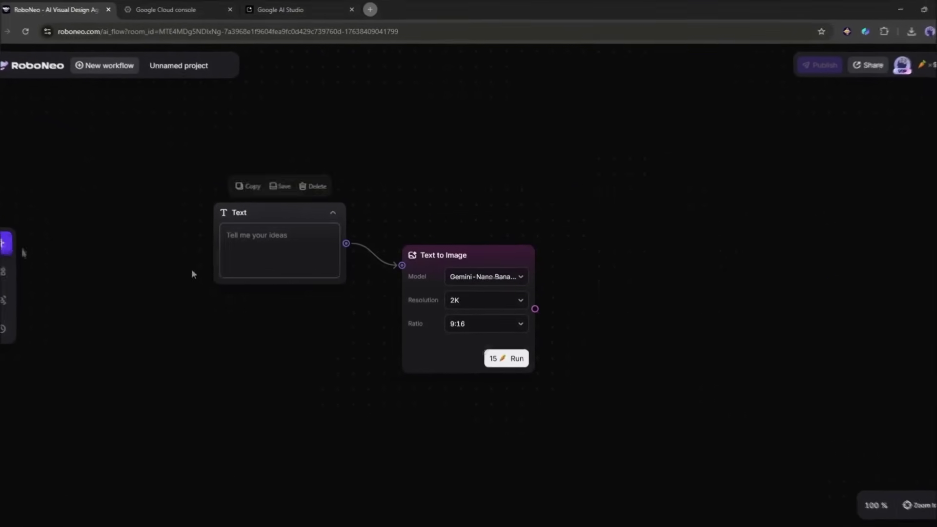
{"action": "left_click", "coordinate": [6, 243]}
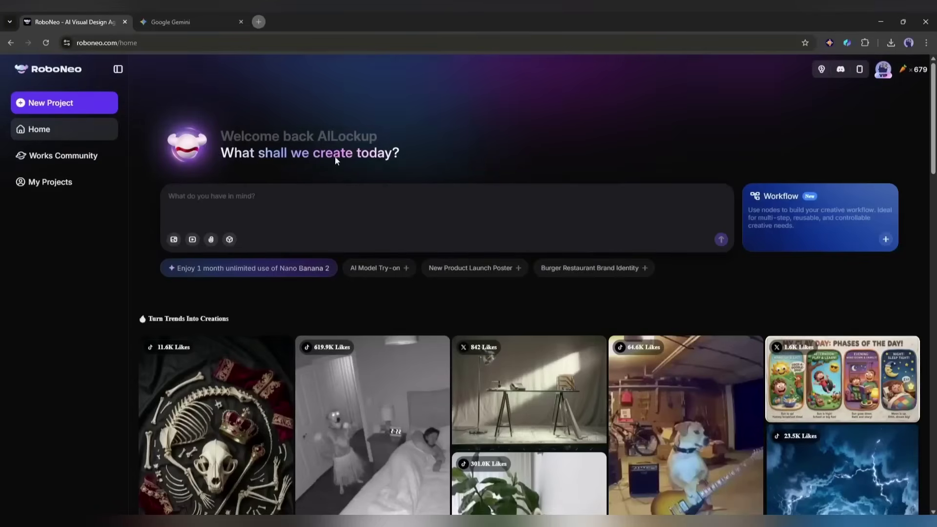
Create a new blank node-based workflow from the Workflow card on the home page.
{"action": "left_click", "coordinate": [276, 210]}
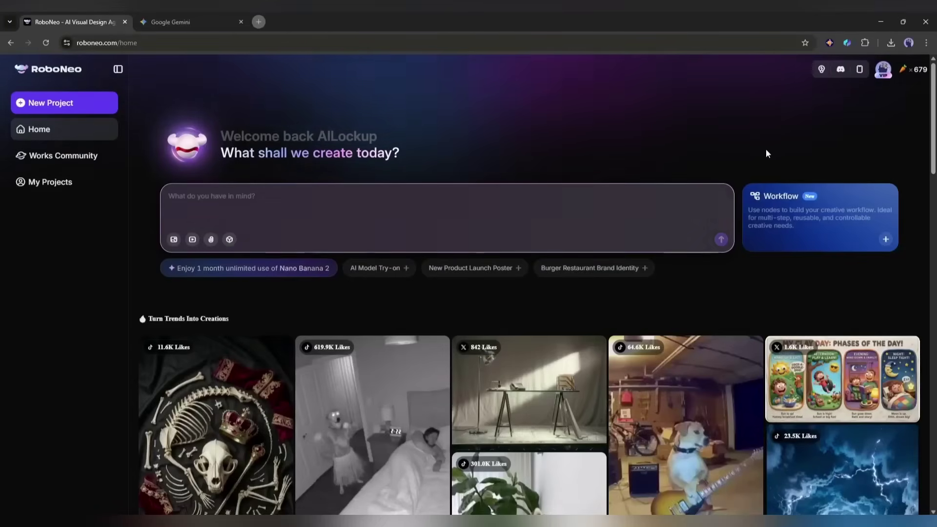
{"action": "mouse_move", "coordinate": [842, 203]}
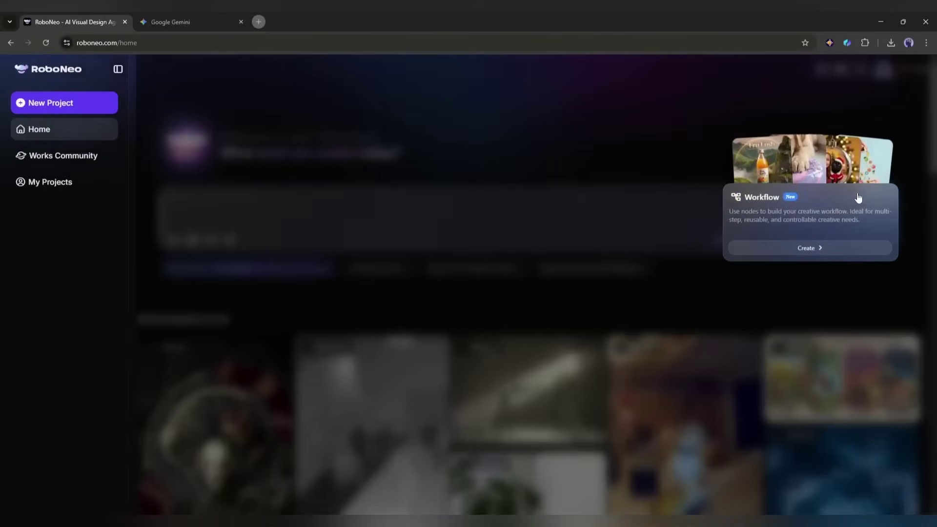
{"action": "left_click", "coordinate": [815, 248]}
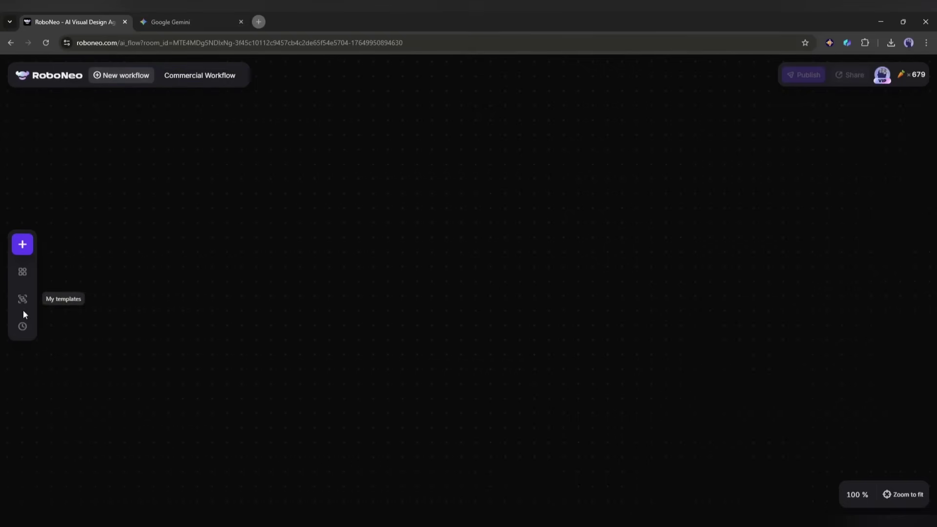
{"action": "left_click", "coordinate": [23, 245]}
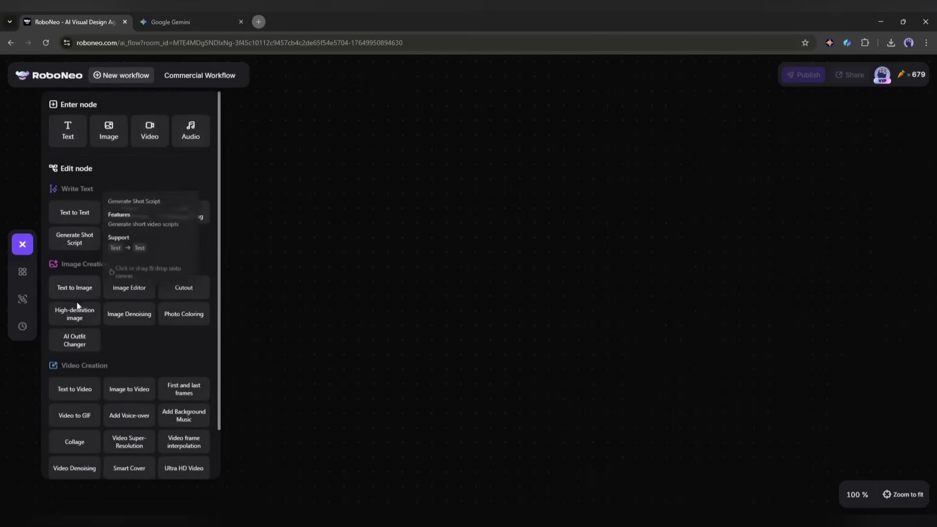
{"action": "scroll", "coordinate": [77, 306], "scroll_direction": "down", "scroll_amount": 1}
{"action": "scroll", "coordinate": [103, 380], "scroll_direction": "down", "scroll_amount": 1}
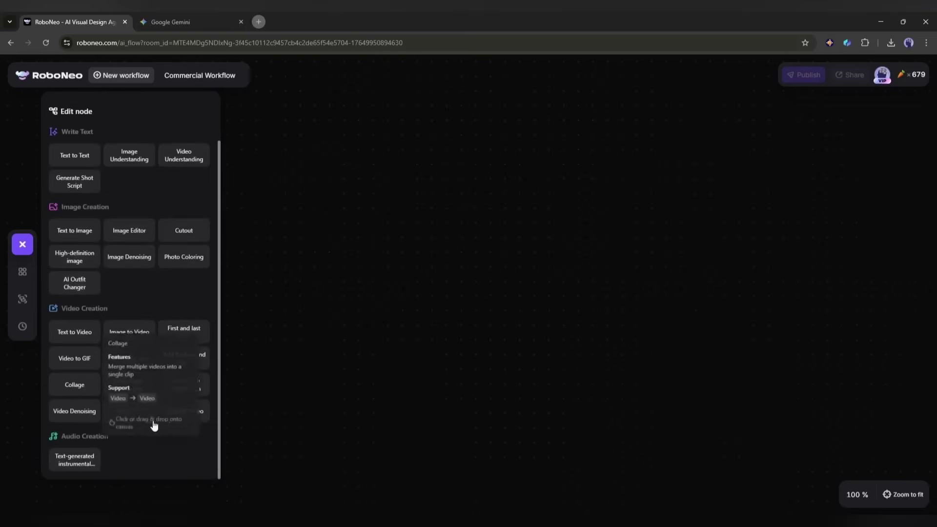
{"action": "scroll", "coordinate": [154, 426], "scroll_direction": "up", "scroll_amount": 2}
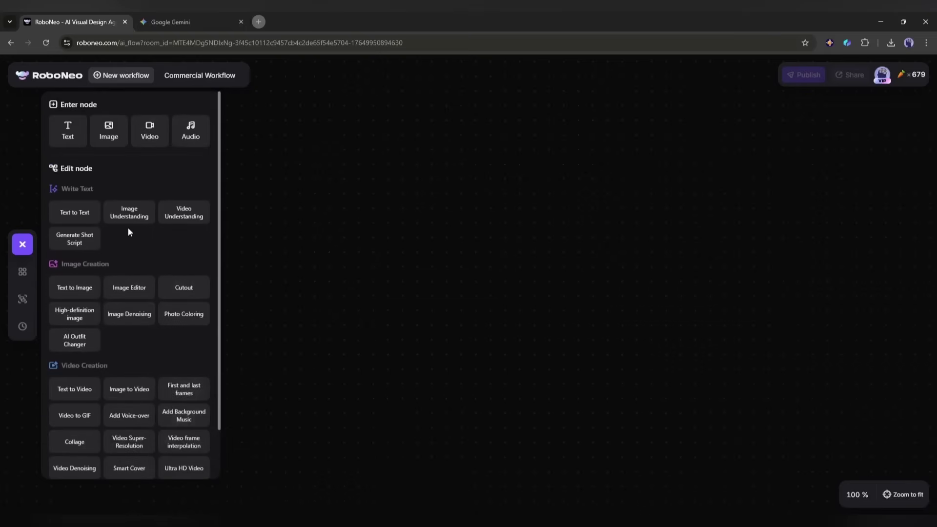
{"action": "left_click", "coordinate": [74, 290]}
{"action": "left_click_drag", "start_coordinate": [253, 211], "coordinate": [303, 184]}
{"action": "left_click_drag", "start_coordinate": [177, 136], "coordinate": [537, 393]}
{"action": "left_click", "coordinate": [385, 159]}
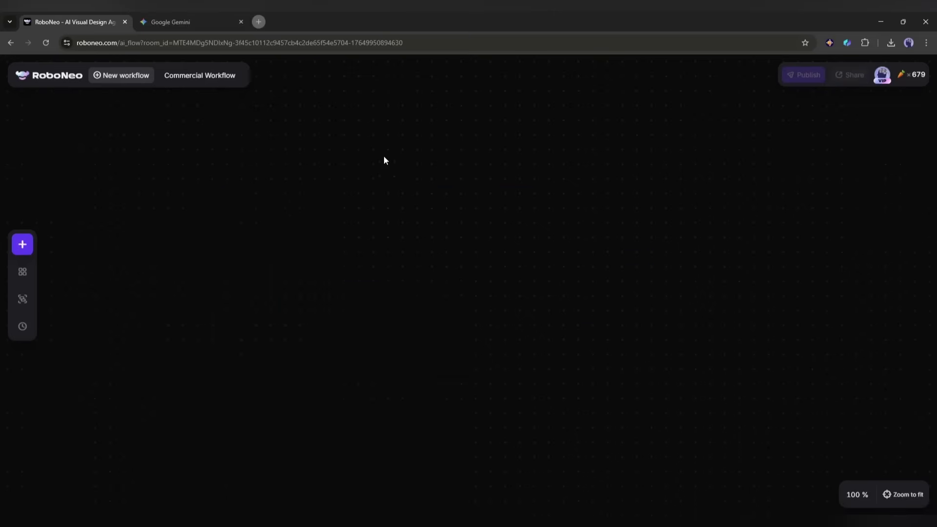
{"action": "left_click", "coordinate": [15, 270]}
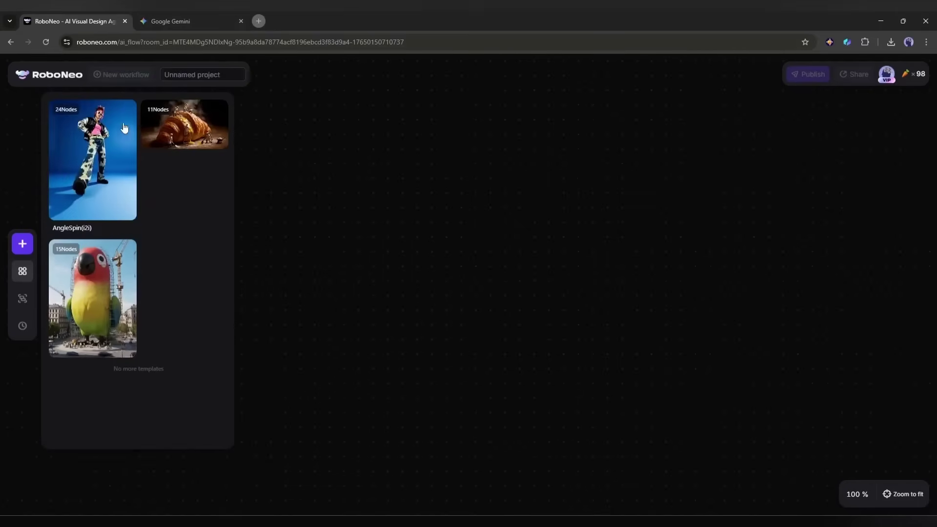
Load the AngleSpin template, browse the saved node templates, then show the History of recent projects.
{"action": "left_click", "coordinate": [124, 128]}
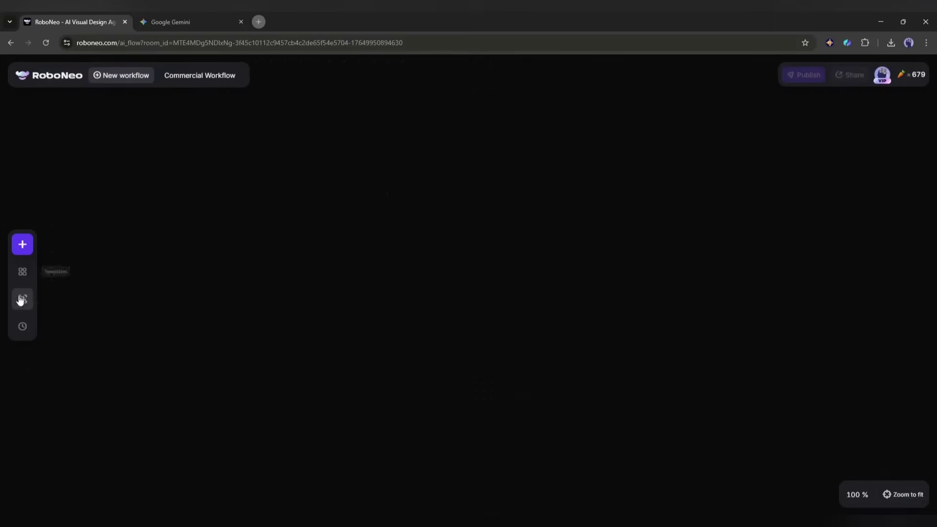
{"action": "left_click", "coordinate": [22, 298]}
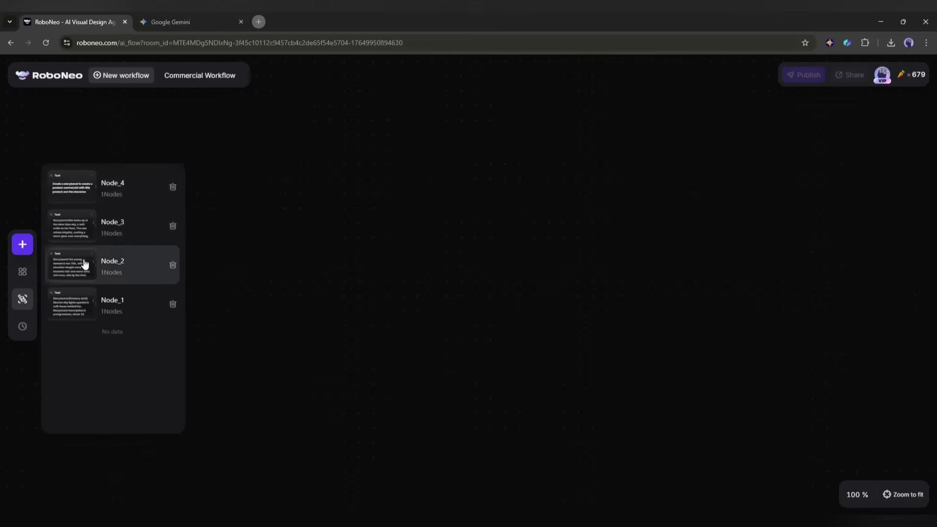
{"action": "left_click", "coordinate": [254, 270]}
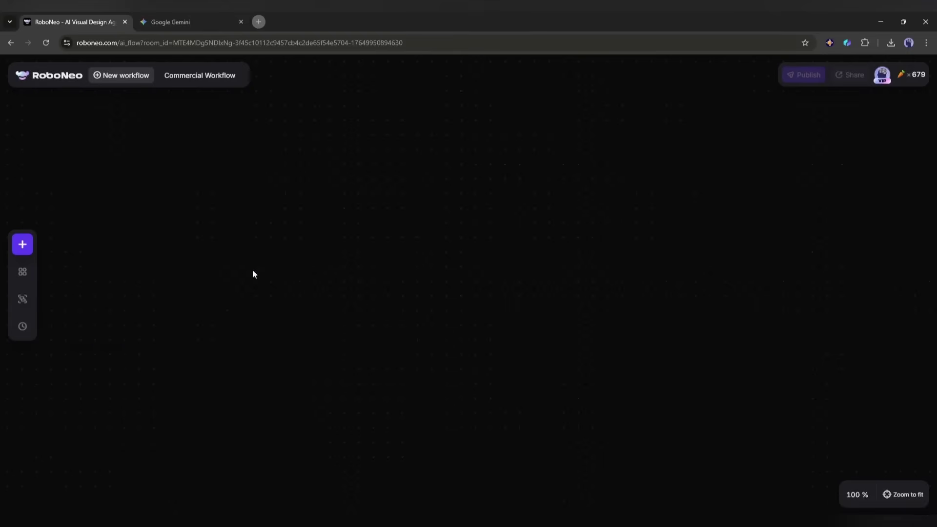
{"action": "left_click", "coordinate": [27, 326]}
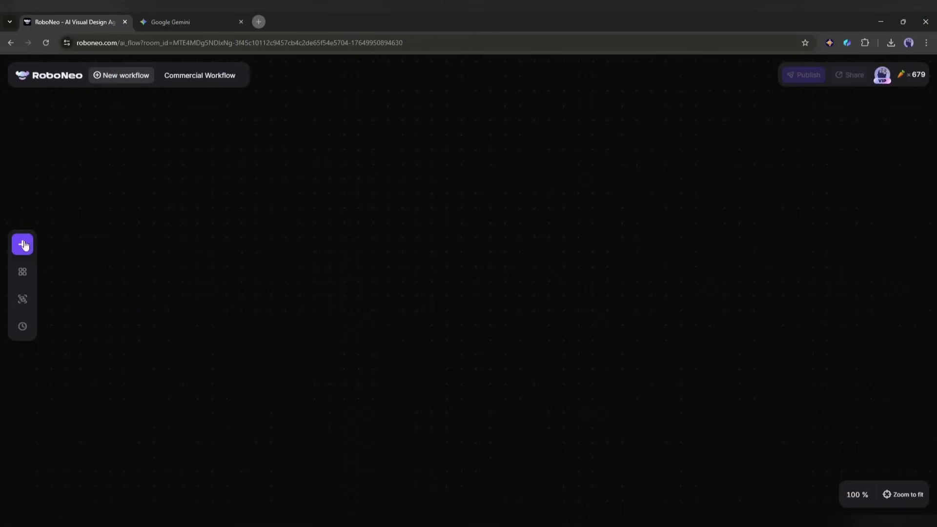
Show the node-type panel using the purple + button in the left toolbar.
{"action": "left_click", "coordinate": [23, 245]}
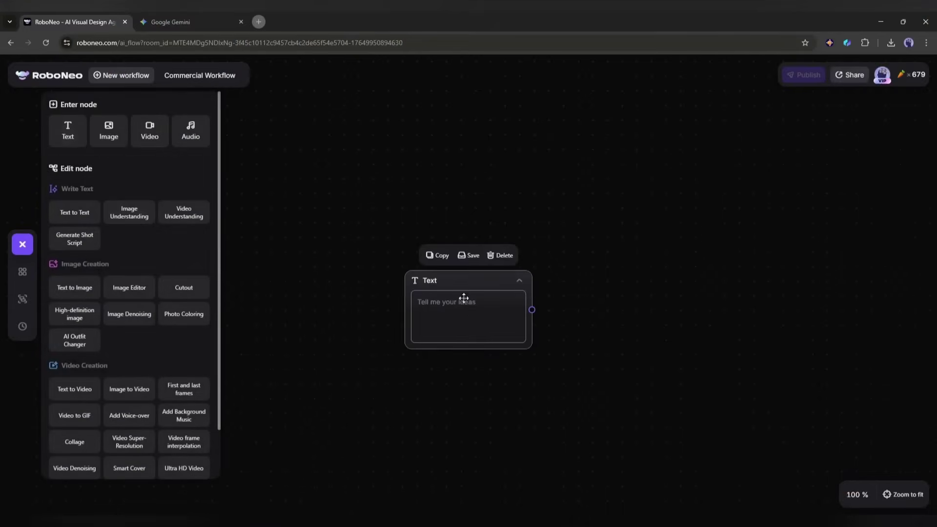
Position the Text node and add an Image Editor node fed by its text.
{"action": "left_click_drag", "start_coordinate": [456, 279], "coordinate": [308, 173]}
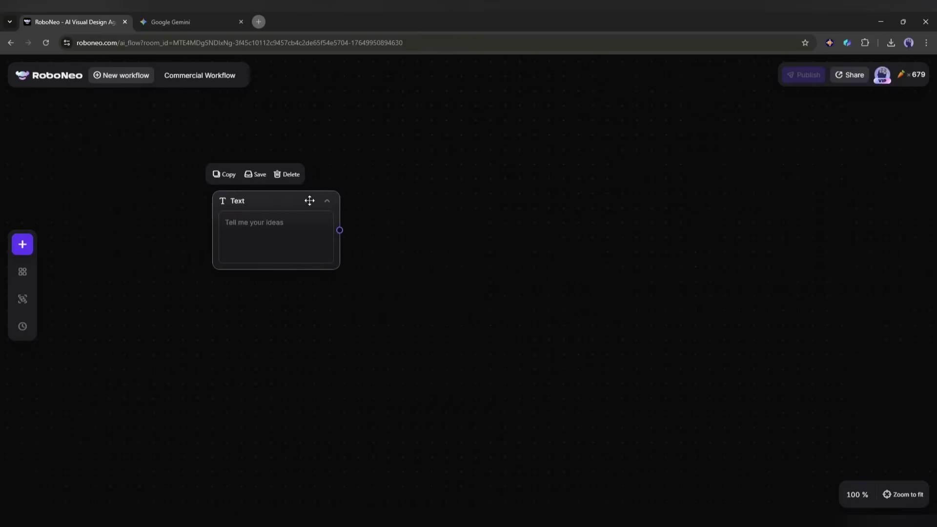
{"action": "left_click_drag", "start_coordinate": [310, 200], "coordinate": [274, 196]}
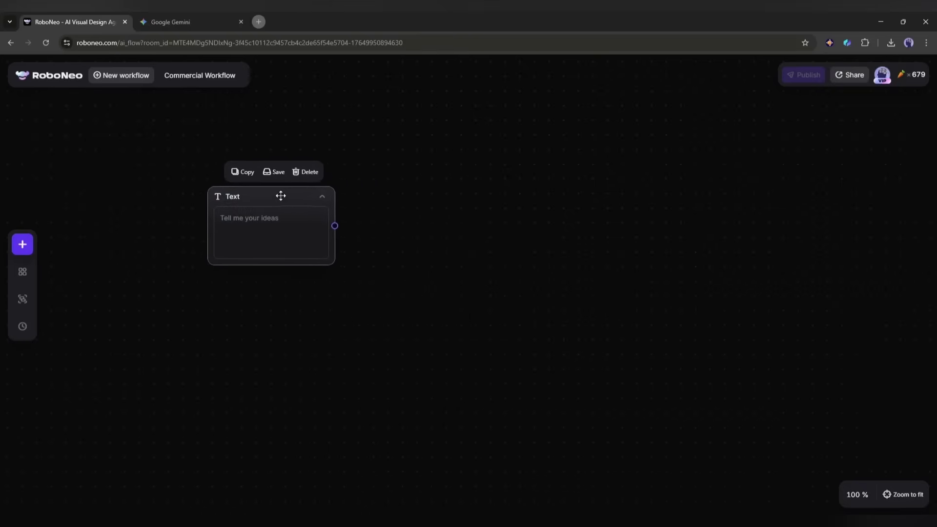
{"action": "left_click", "coordinate": [23, 245]}
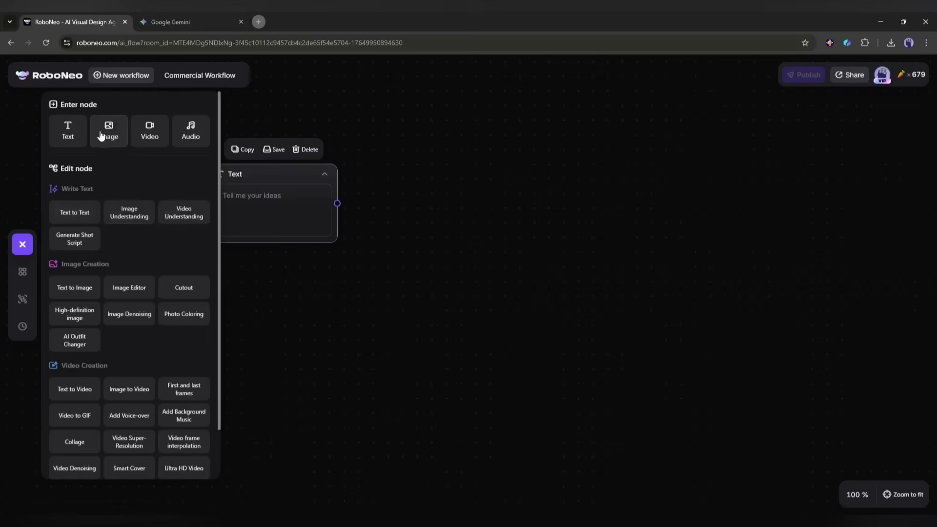
{"action": "left_click", "coordinate": [374, 332]}
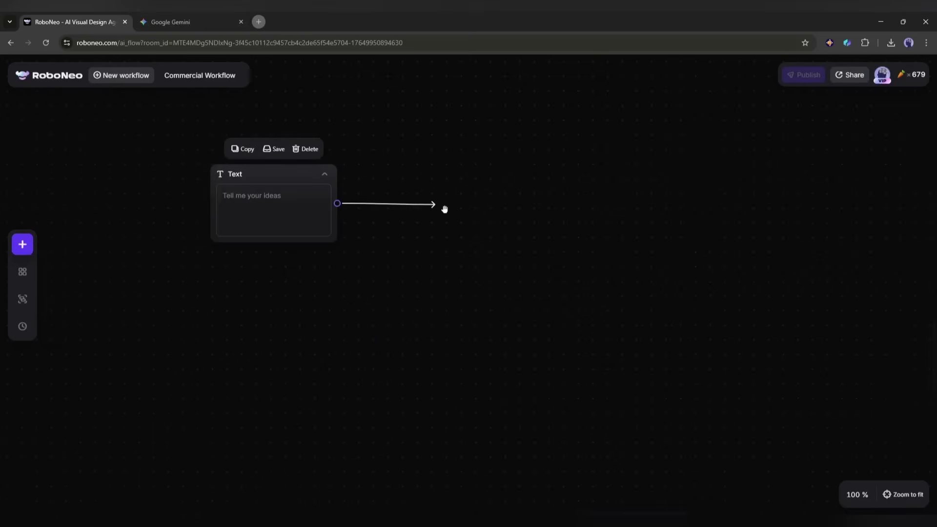
{"action": "left_click_drag", "start_coordinate": [455, 208], "coordinate": [450, 203]}
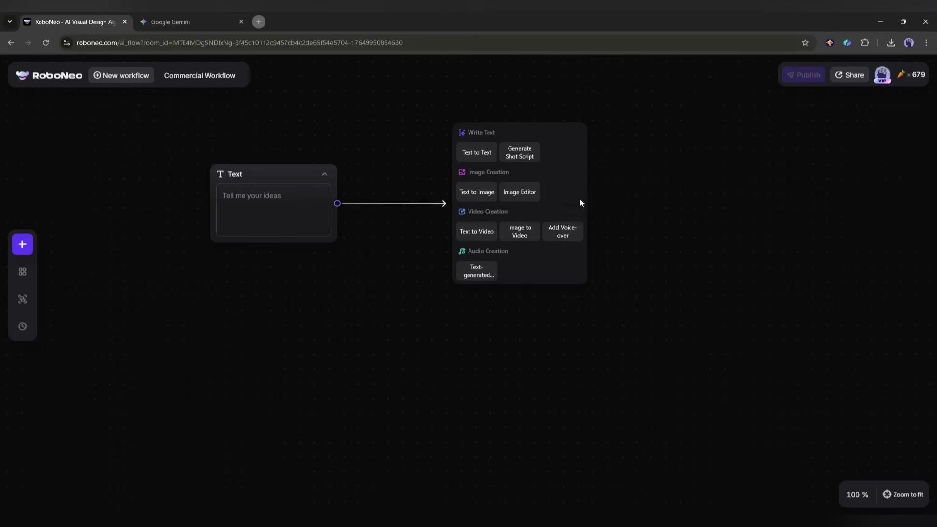
{"action": "left_click", "coordinate": [515, 195]}
{"action": "left_click_drag", "start_coordinate": [490, 202], "coordinate": [446, 196]}
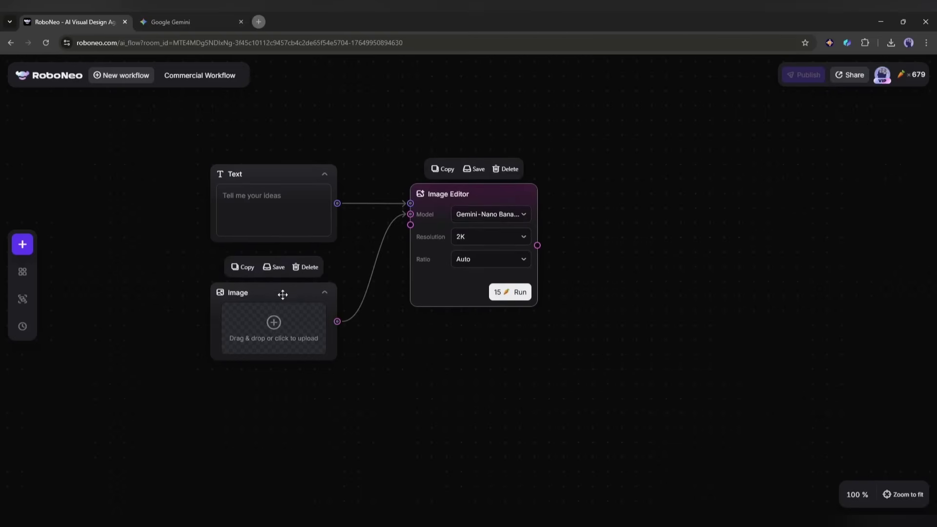
Duplicate the Image node, wire both Image nodes into the Image Editor, and upload the woman's photo.
{"action": "left_click", "coordinate": [242, 267]}
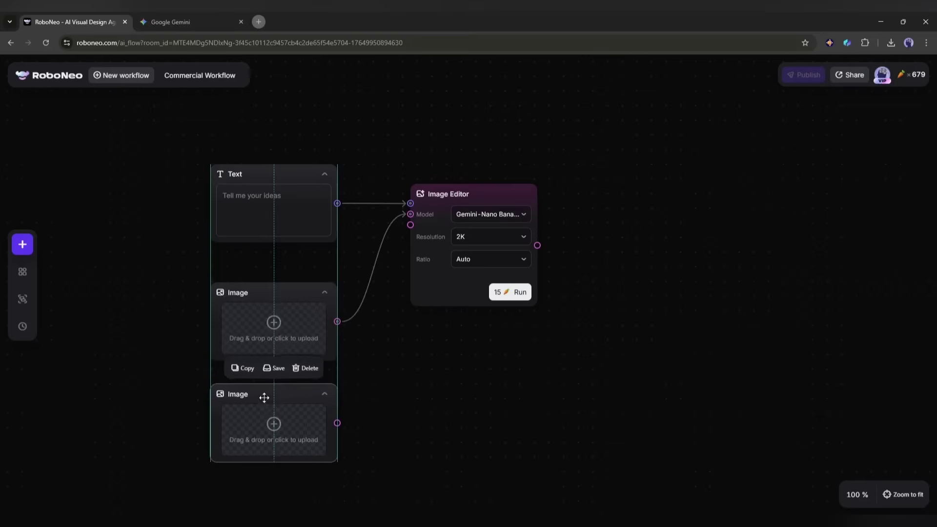
{"action": "left_click_drag", "start_coordinate": [337, 423], "coordinate": [390, 366]}
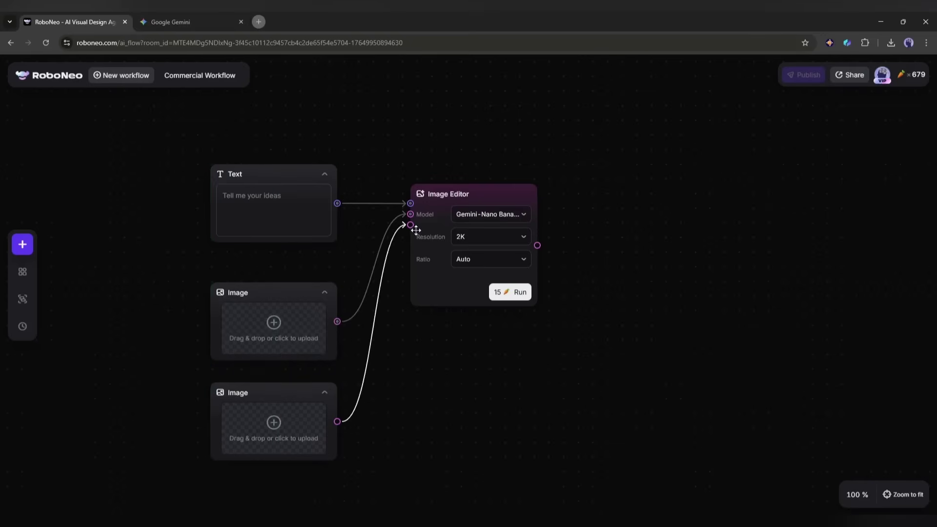
{"action": "left_click_drag", "start_coordinate": [483, 192], "coordinate": [476, 192]}
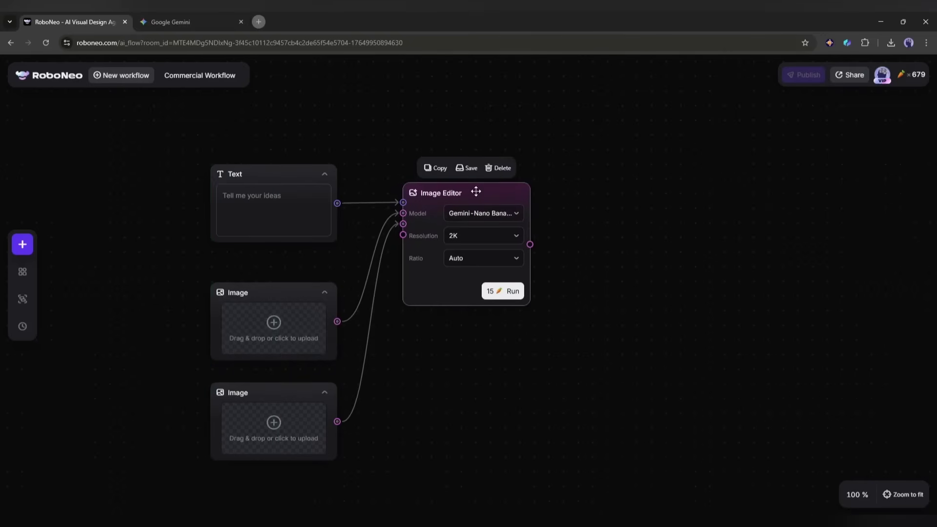
{"action": "left_click", "coordinate": [274, 322]}
{"action": "double_click", "coordinate": [344, 245]}
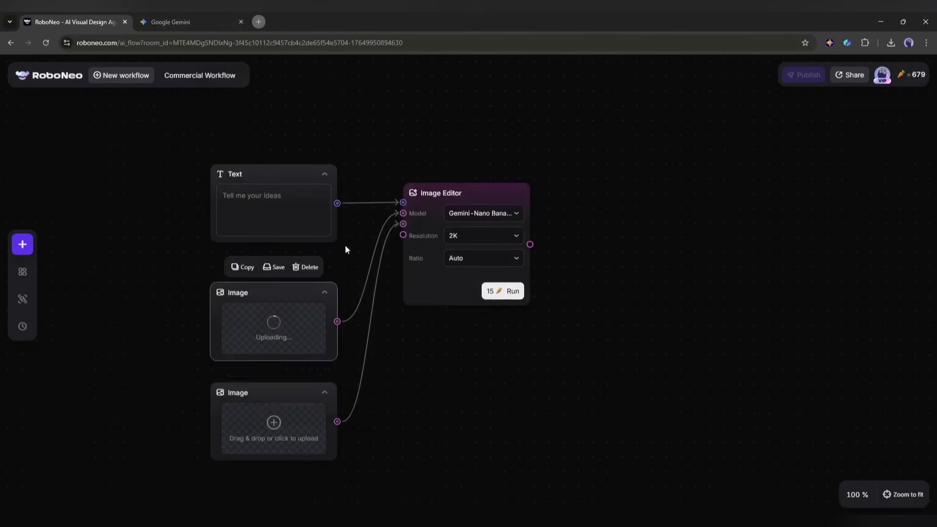
{"action": "left_click", "coordinate": [275, 423]}
Upload the lipstick photo, write the editing prompt, set ratio 16:9 and generate the image.
{"action": "double_click", "coordinate": [498, 200]}
{"action": "left_click", "coordinate": [260, 202]}
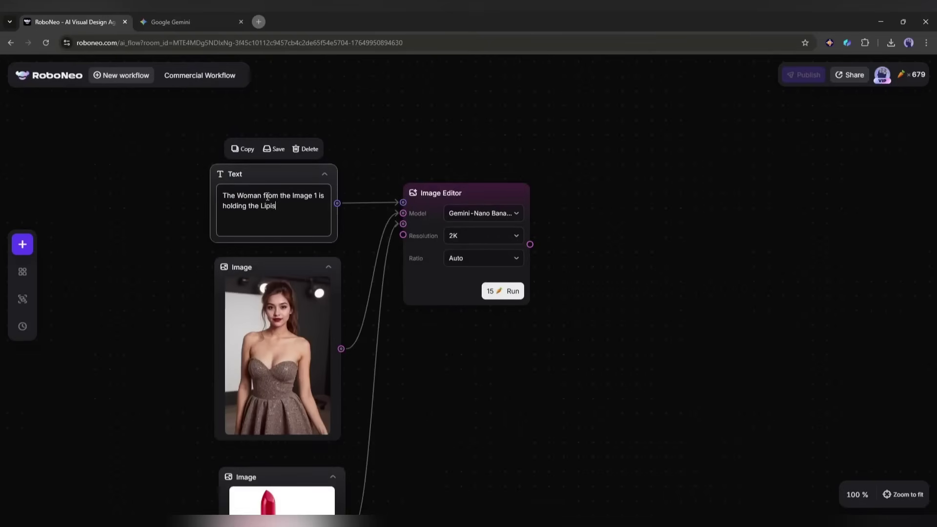
{"action": "left_click", "coordinate": [481, 212]}
{"action": "left_click", "coordinate": [505, 268]}
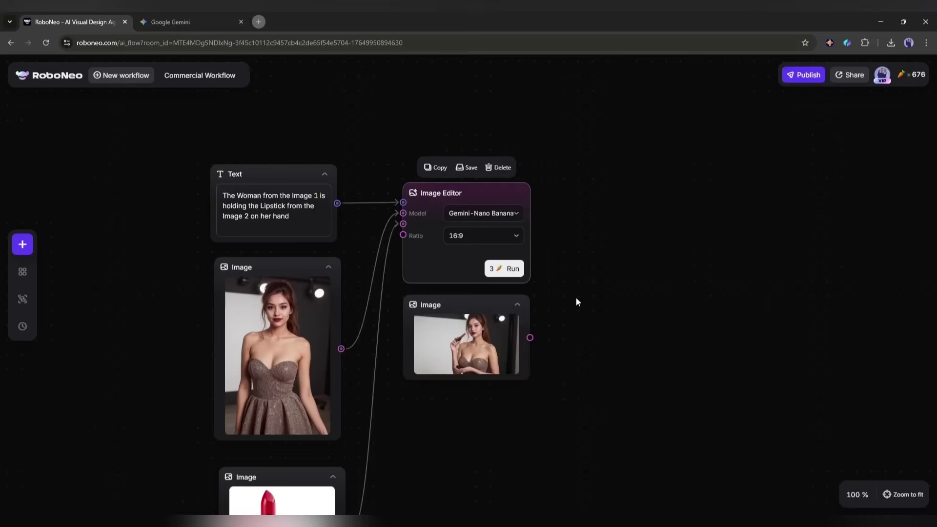
Preview the generated image full size, then review the available image editing models.
{"action": "double_click", "coordinate": [523, 347]}
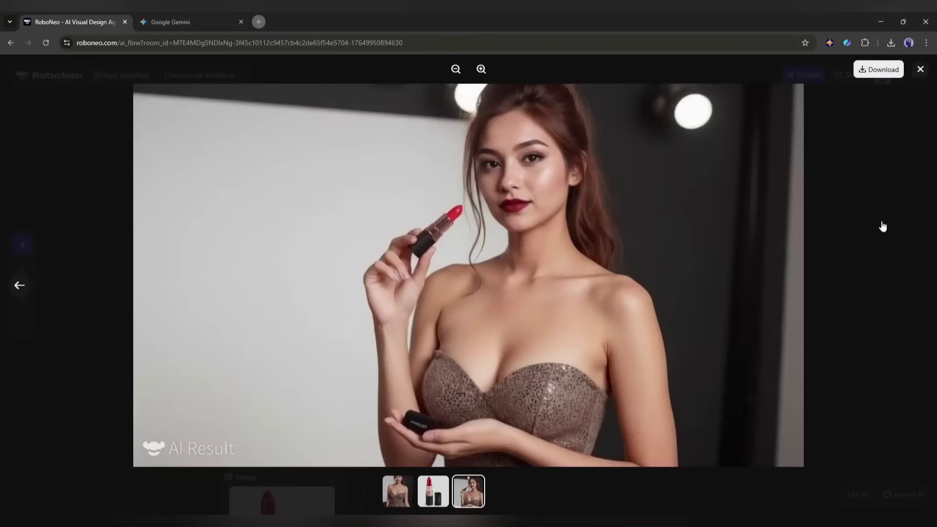
{"action": "left_click", "coordinate": [883, 226]}
{"action": "left_click", "coordinate": [476, 217]}
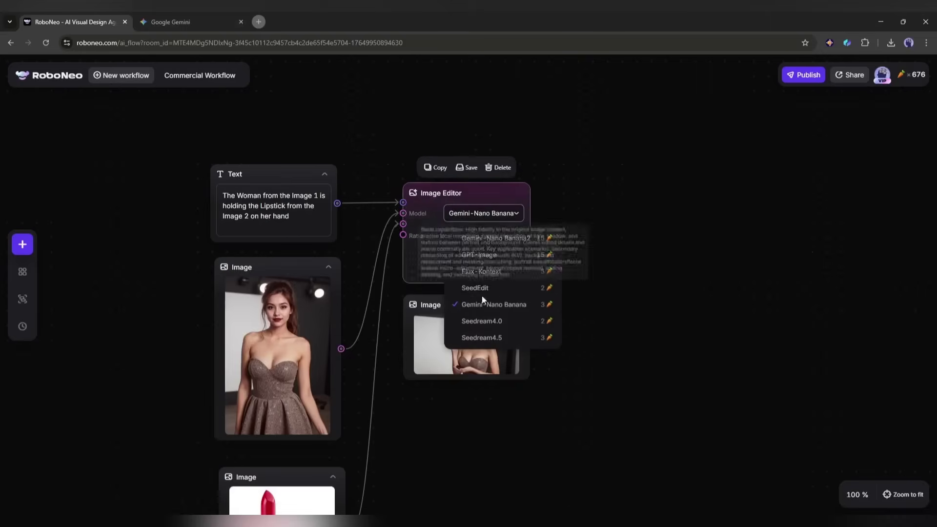
{"action": "scroll", "coordinate": [484, 325], "scroll_direction": "up", "scroll_amount": 1}
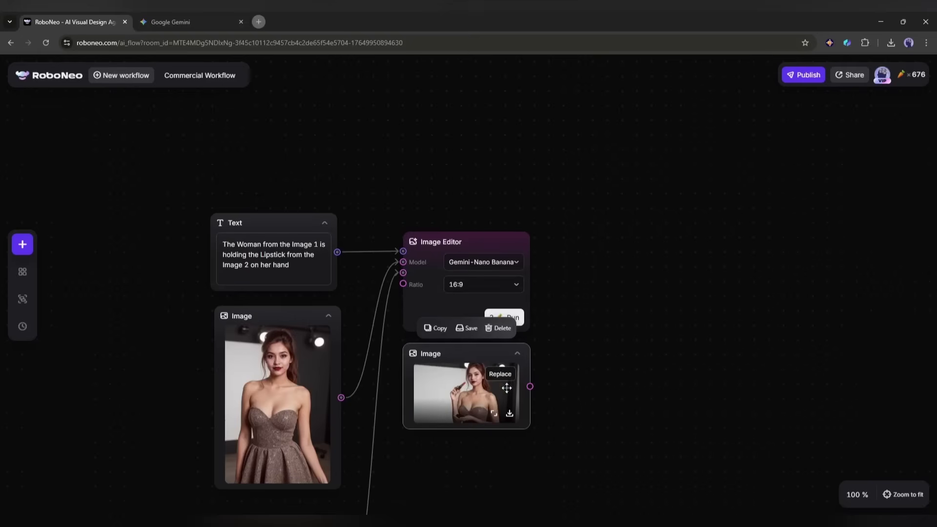
Add an Image to Video step after the result image and paste the lipstick-applying prompt.
{"action": "left_click", "coordinate": [530, 387]}
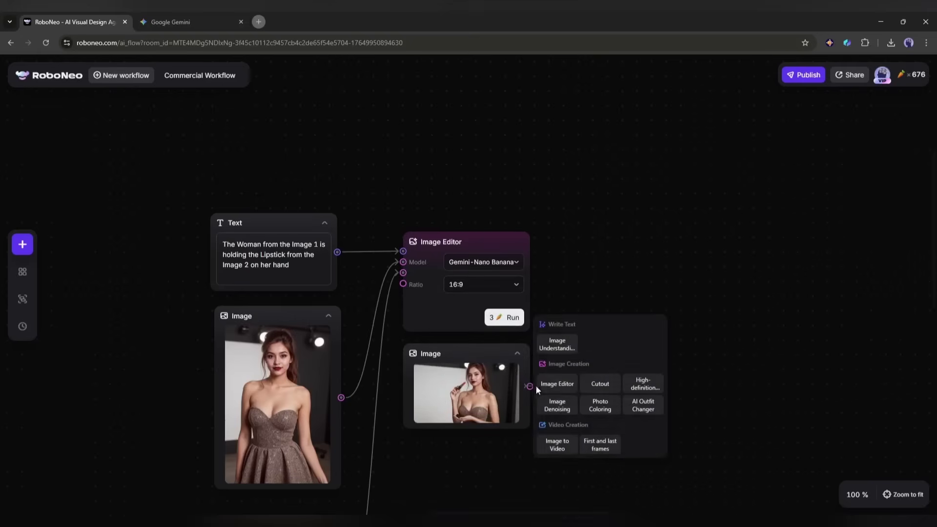
{"action": "left_click", "coordinate": [556, 449]}
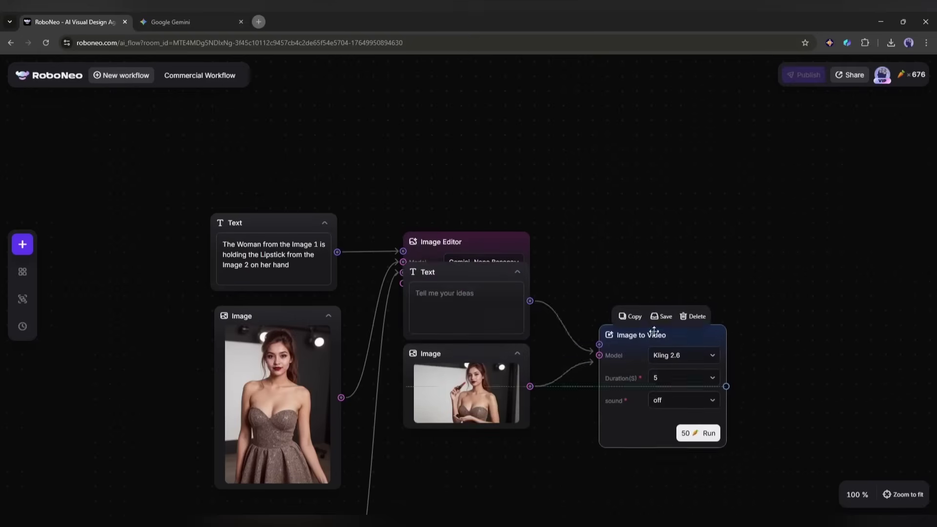
{"action": "left_click_drag", "start_coordinate": [470, 265], "coordinate": [639, 147]}
{"action": "left_click_drag", "start_coordinate": [636, 296], "coordinate": [627, 296]}
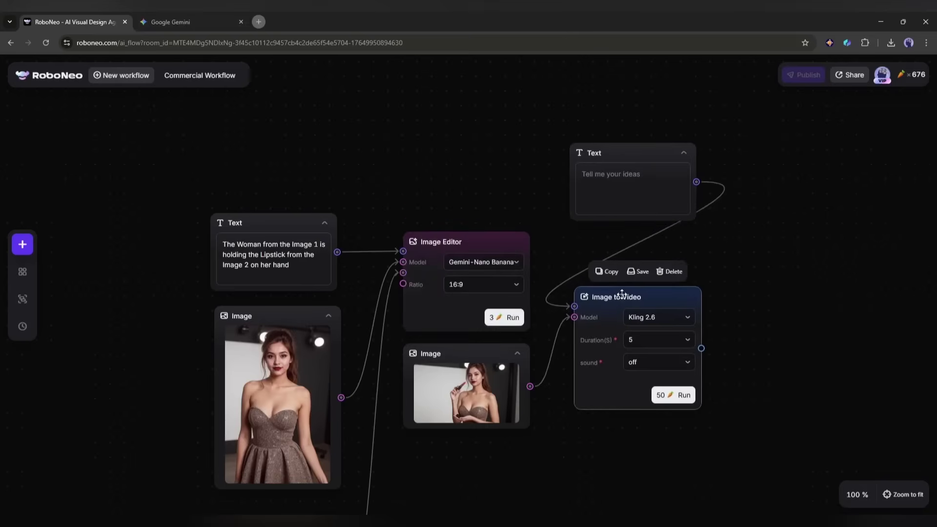
{"action": "left_click", "coordinate": [629, 189]}
{"action": "type", "text": "The Woman is applying the lipstick on her lip"}
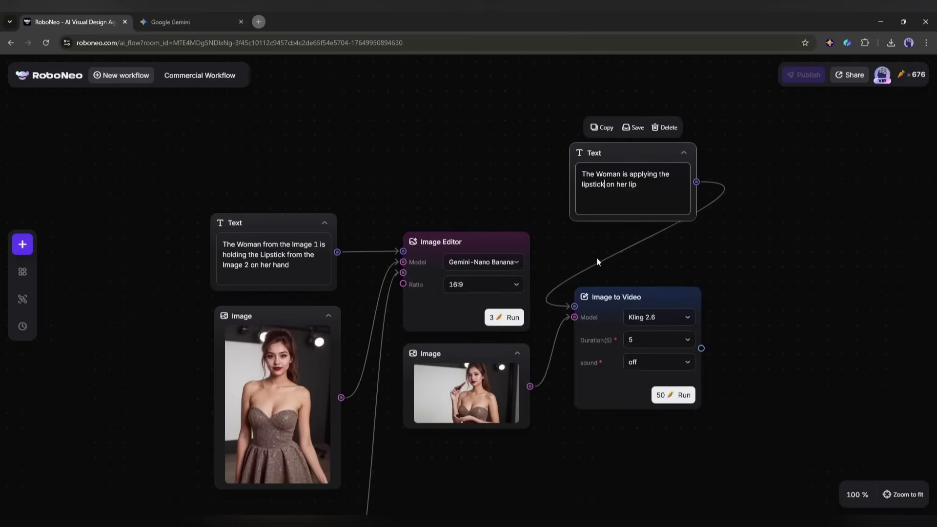
Turn the video's sound on, keep Kling 2.6 as the model, and set length to 5 seconds.
{"action": "left_click", "coordinate": [657, 362]}
{"action": "left_click", "coordinate": [634, 383]}
{"action": "scroll", "coordinate": [644, 302], "scroll_direction": "down", "scroll_amount": 2}
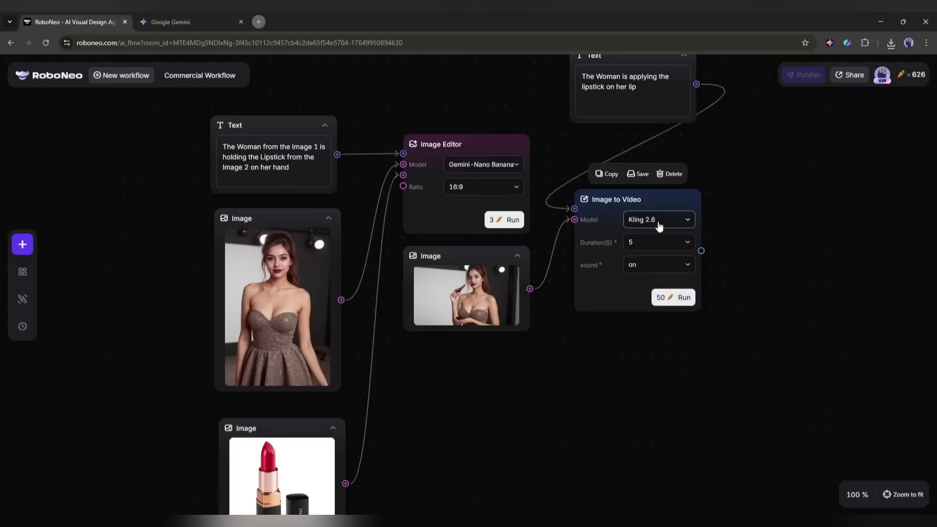
{"action": "left_click", "coordinate": [659, 224]}
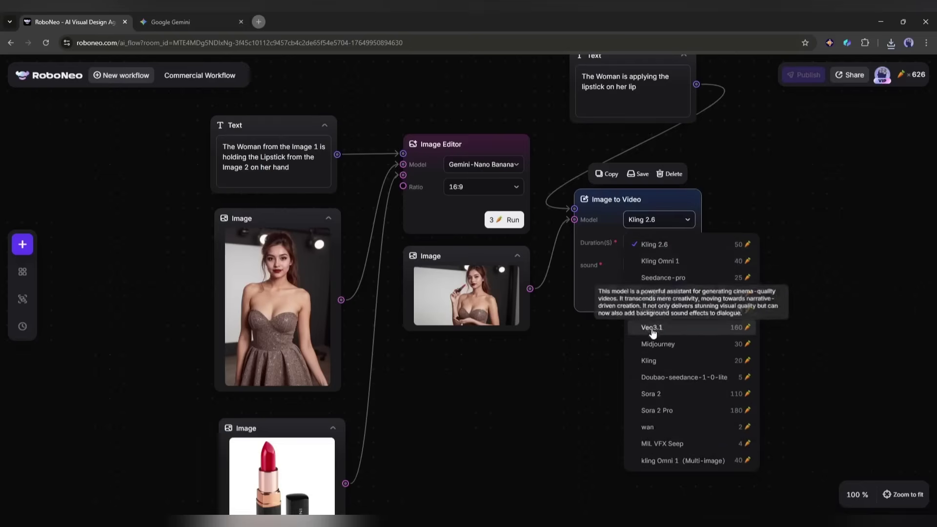
{"action": "left_click", "coordinate": [641, 196]}
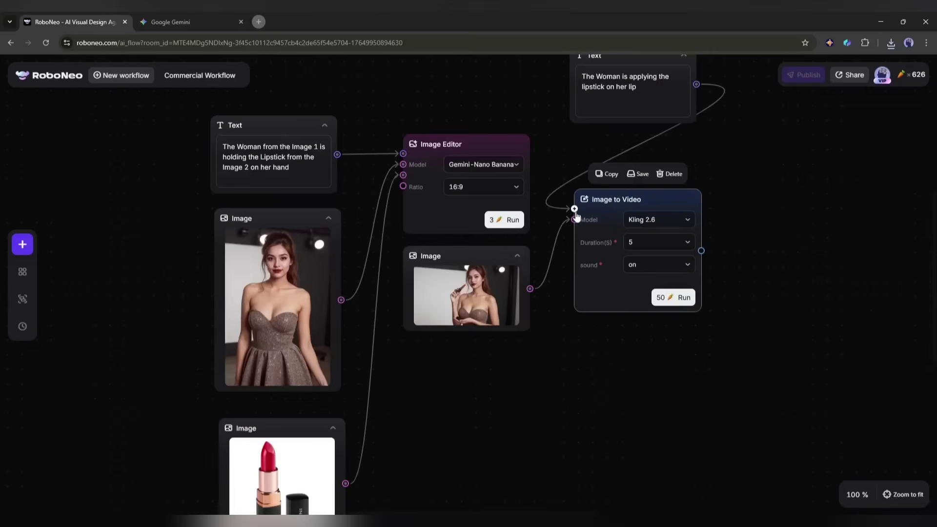
{"action": "scroll", "coordinate": [517, 411], "scroll_direction": "up", "scroll_amount": 2}
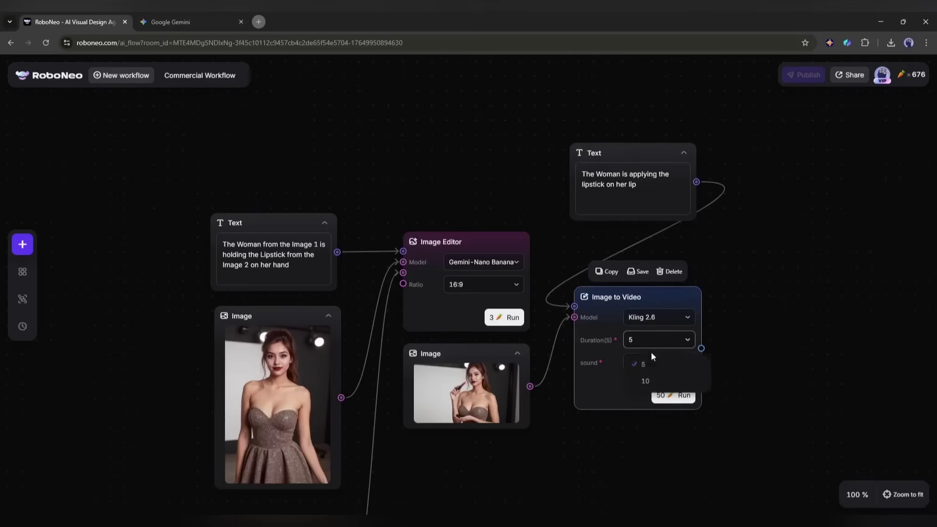
{"action": "left_click", "coordinate": [649, 381]}
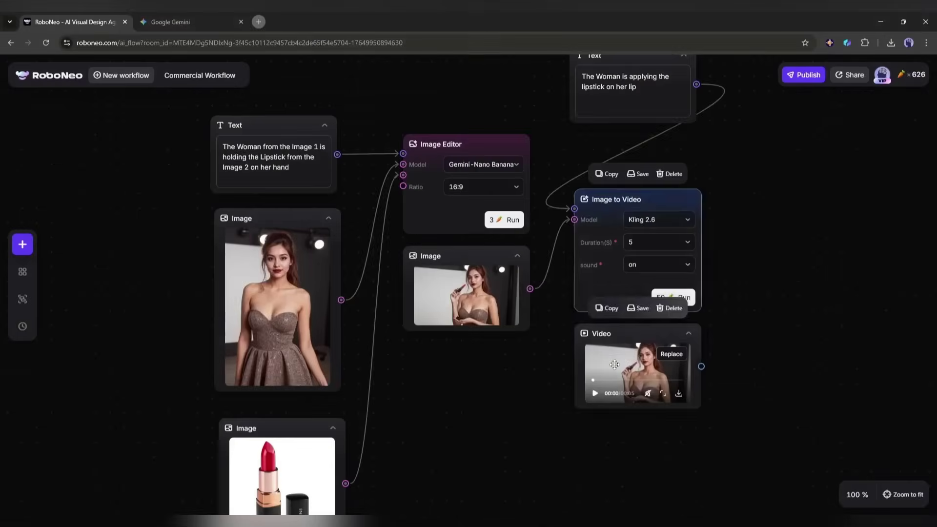
View the generated lipstick video full size and play it.
{"action": "left_click", "coordinate": [663, 394]}
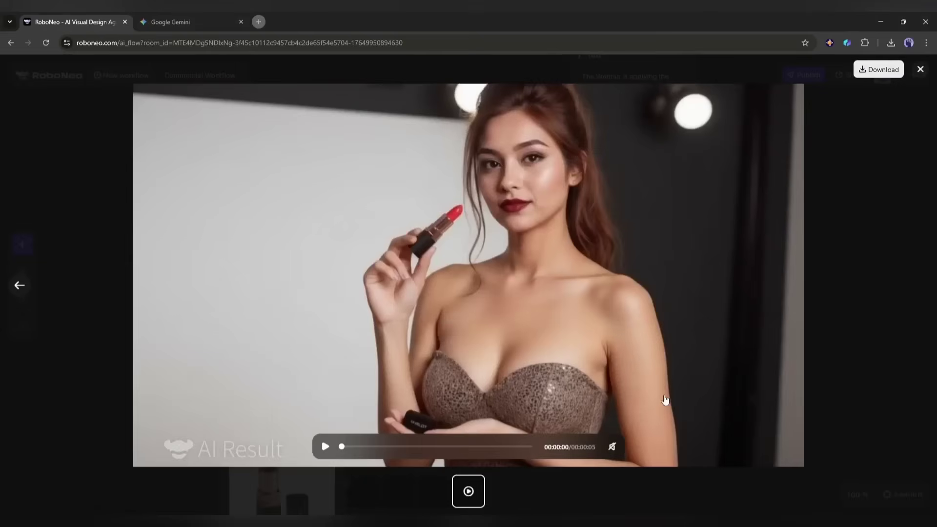
{"action": "left_click", "coordinate": [326, 447]}
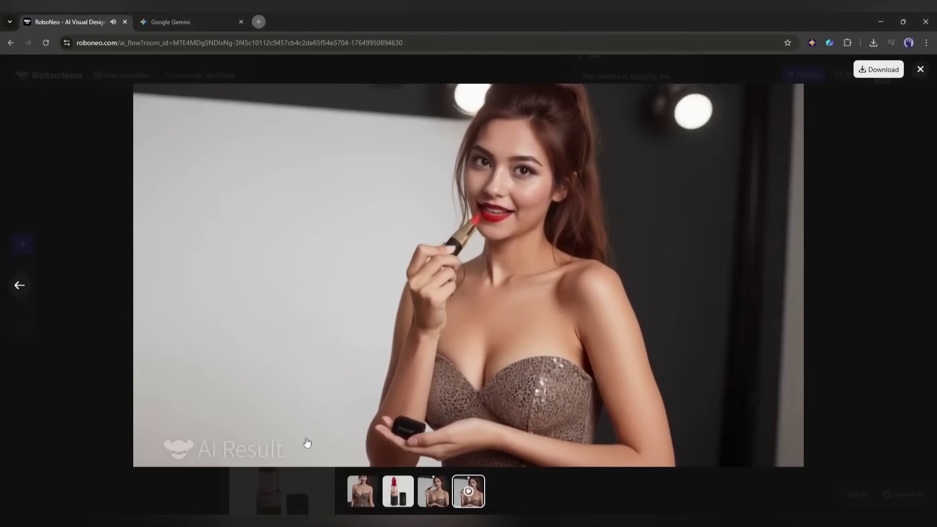
{"action": "left_click", "coordinate": [920, 69]}
Download the lipstick video as an MP4 and delete the Video output node.
{"action": "mouse_move", "coordinate": [658, 363]}
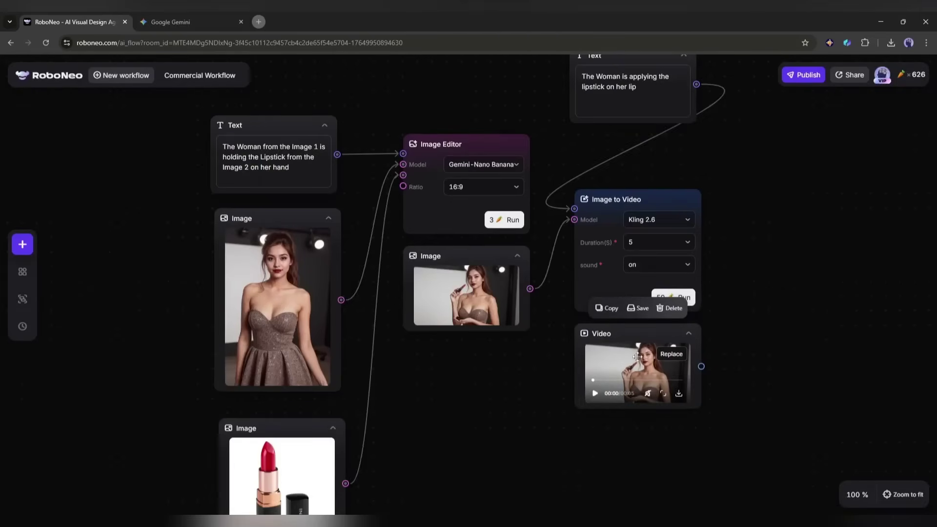
{"action": "left_click", "coordinate": [678, 394]}
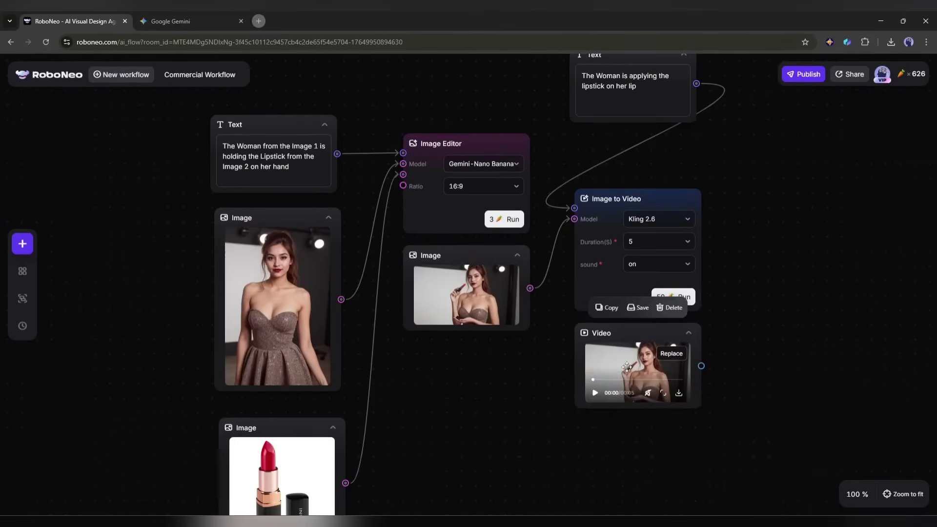
{"action": "mouse_move", "coordinate": [649, 354]}
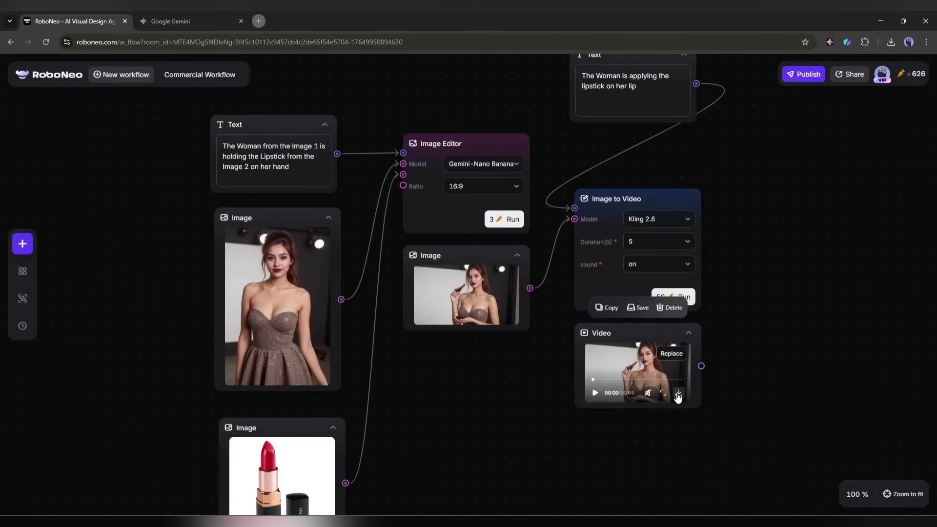
{"action": "left_click", "coordinate": [678, 395]}
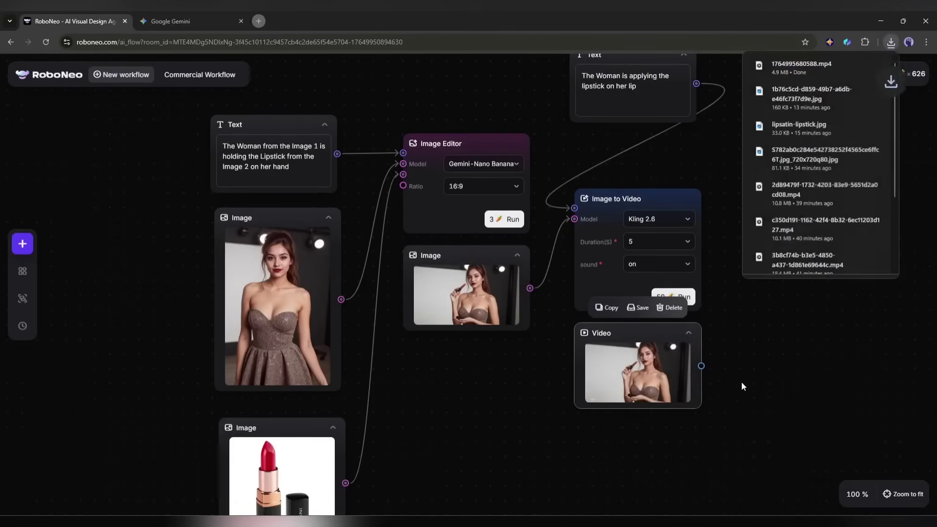
{"action": "left_click", "coordinate": [670, 307]}
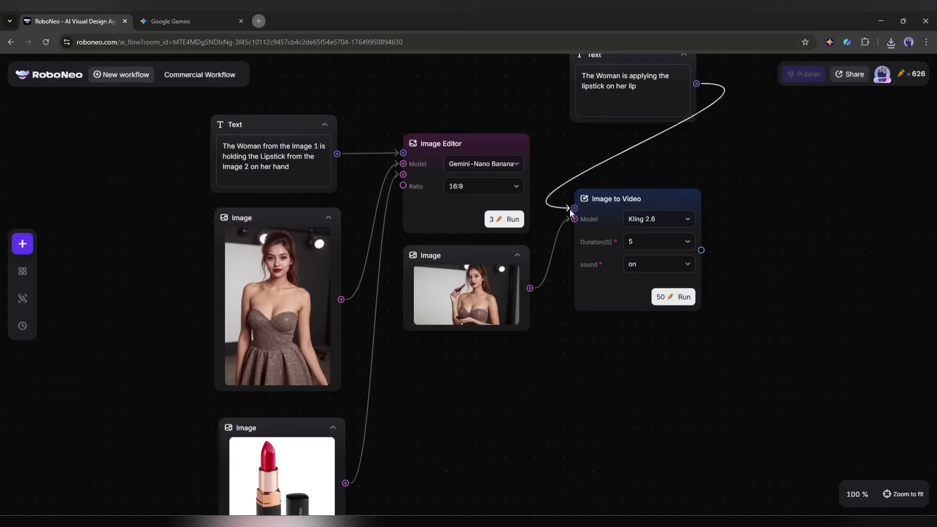
Rearrange the Image to Video, prompt Text and Image Editor nodes, then view the video model list.
{"action": "scroll", "coordinate": [627, 234], "scroll_direction": "up", "scroll_amount": 1}
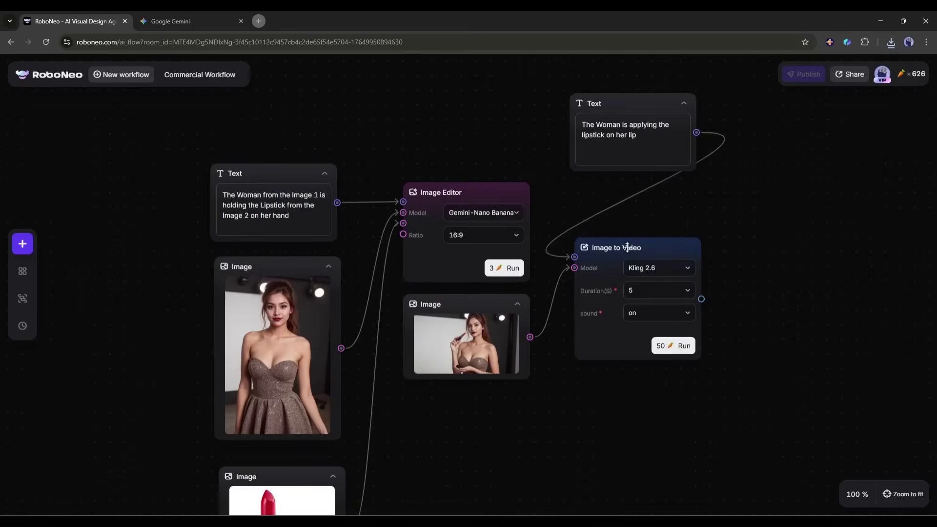
{"action": "left_click_drag", "start_coordinate": [627, 248], "coordinate": [631, 267]}
{"action": "left_click_drag", "start_coordinate": [631, 110], "coordinate": [582, 109]}
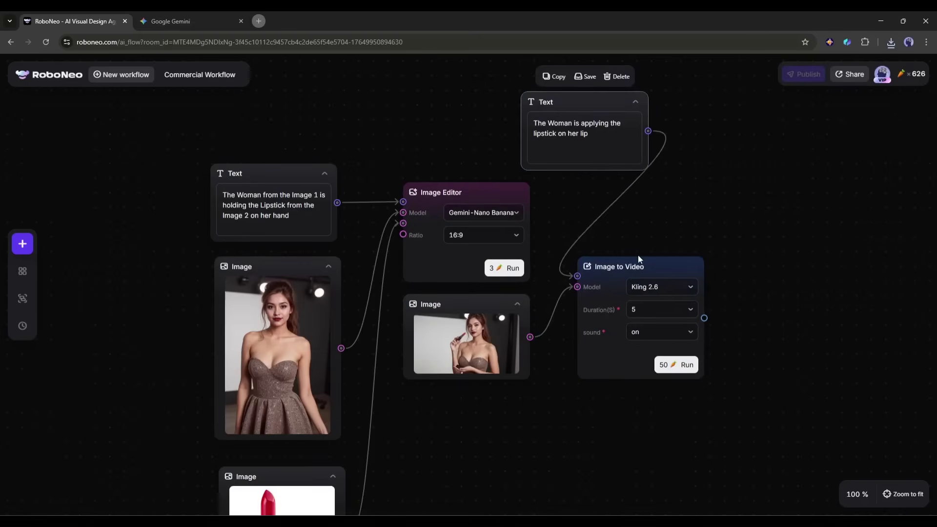
{"action": "left_click_drag", "start_coordinate": [639, 259], "coordinate": [650, 244]}
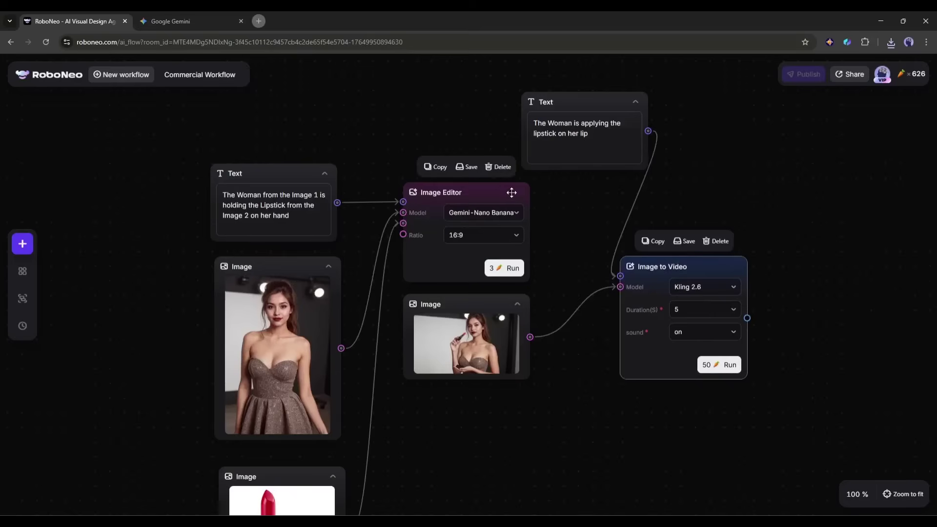
{"action": "mouse_move", "coordinate": [485, 186]}
{"action": "left_mouse_down"}
{"action": "mouse_move", "coordinate": [448, 176]}
{"action": "mouse_move", "coordinate": [455, 168]}
{"action": "mouse_move", "coordinate": [480, 181]}
{"action": "left_mouse_up"}
{"action": "left_click", "coordinate": [279, 181]}
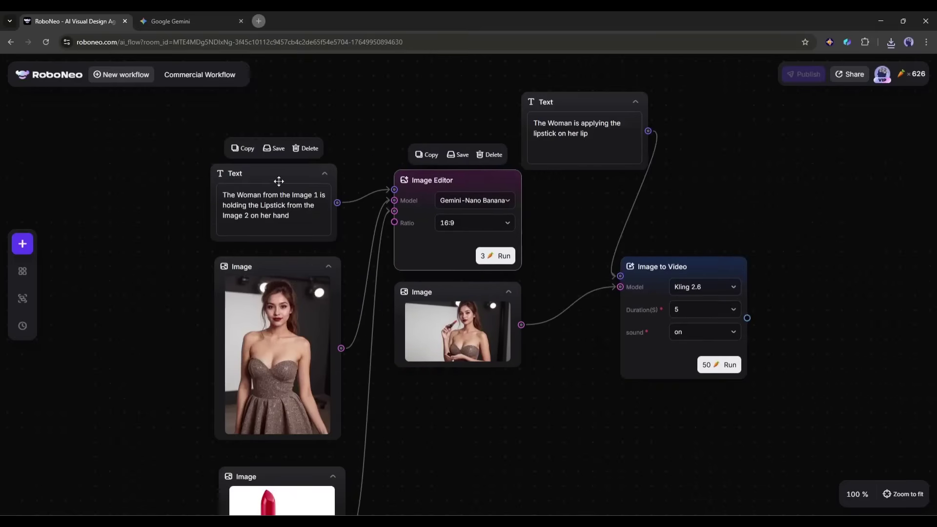
{"action": "left_click", "coordinate": [659, 219]}
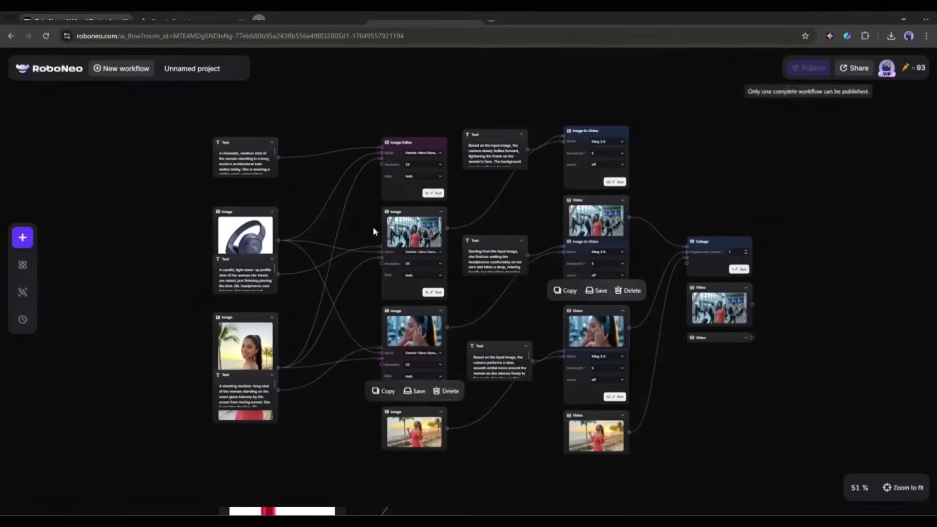
Save all nodes as a group, then load Node group_5 into a new empty workflow.
{"action": "key", "text": "ctrl+a"}
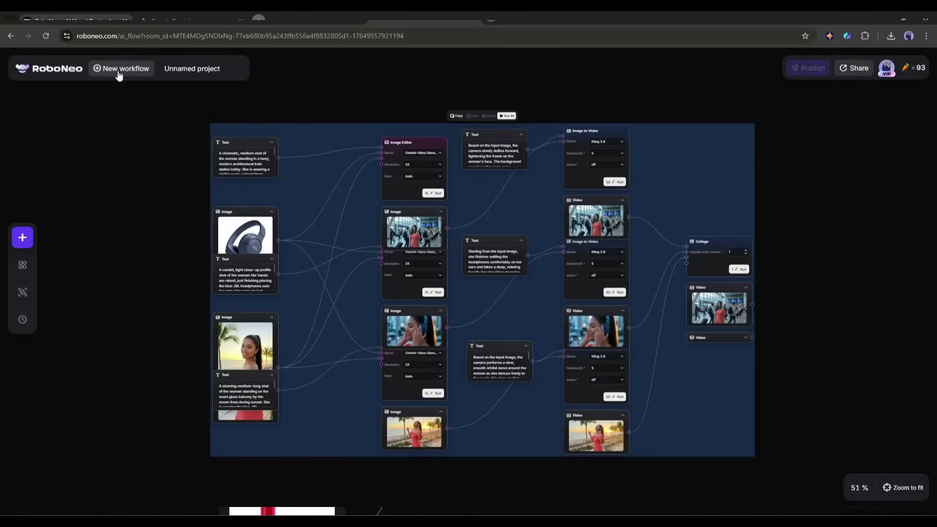
{"action": "left_click", "coordinate": [131, 72]}
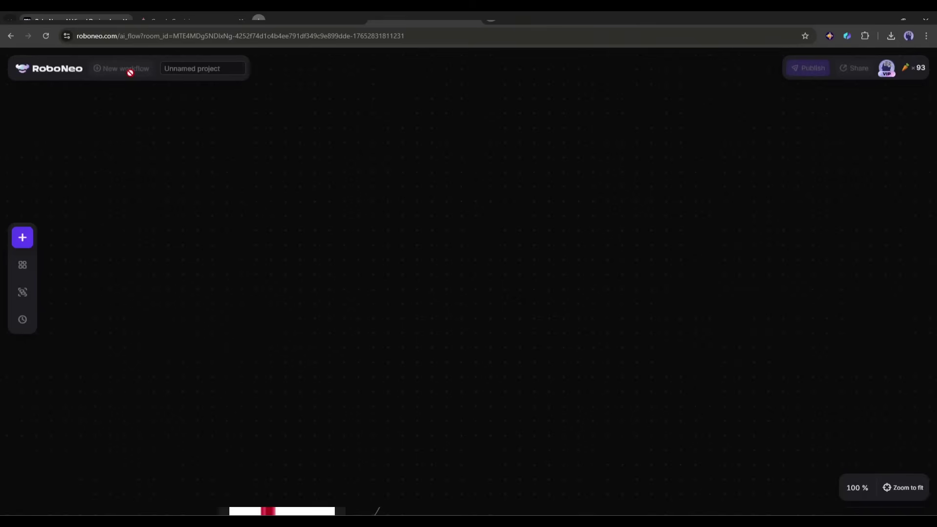
{"action": "left_click", "coordinate": [23, 292]}
{"action": "left_click", "coordinate": [84, 187]}
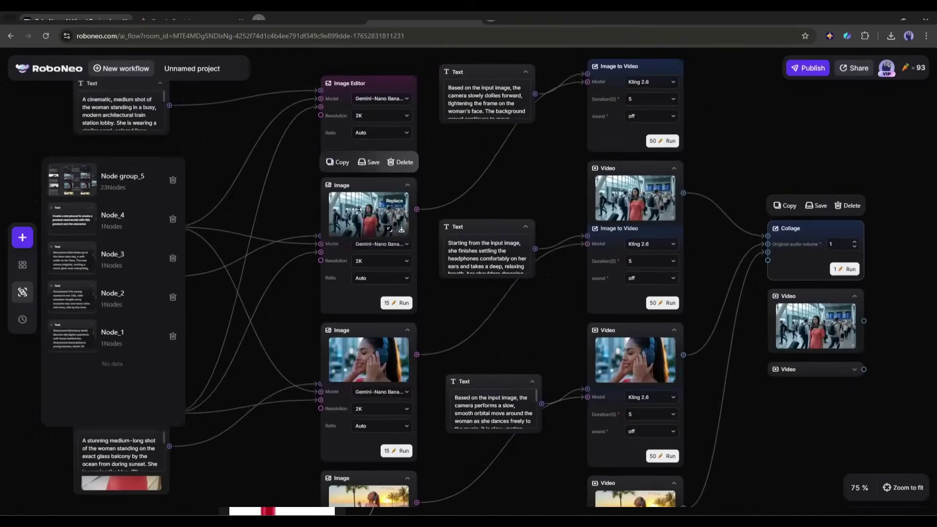